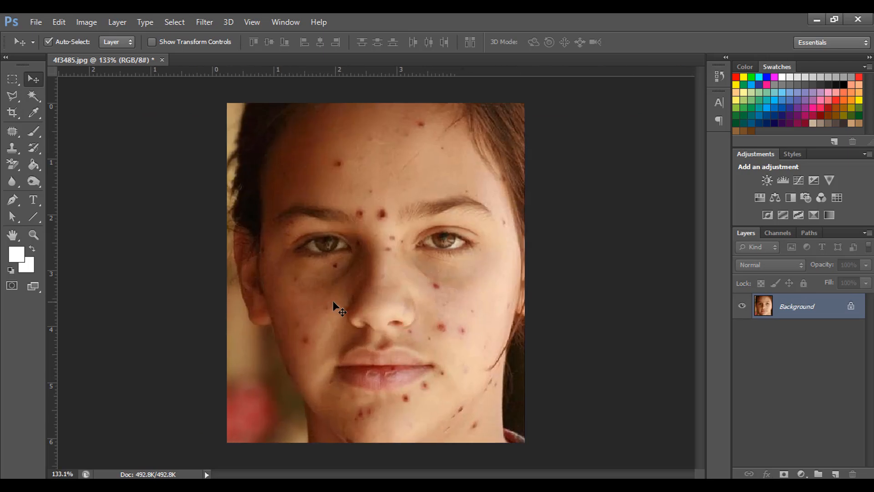
Remove the dark spot on the shadowed side of the forehead using the Spot Healing Brush at size 15
scroll(336, 305, up, 2)
scroll(382, 300, down, 2)
scroll(413, 240, up, 1)
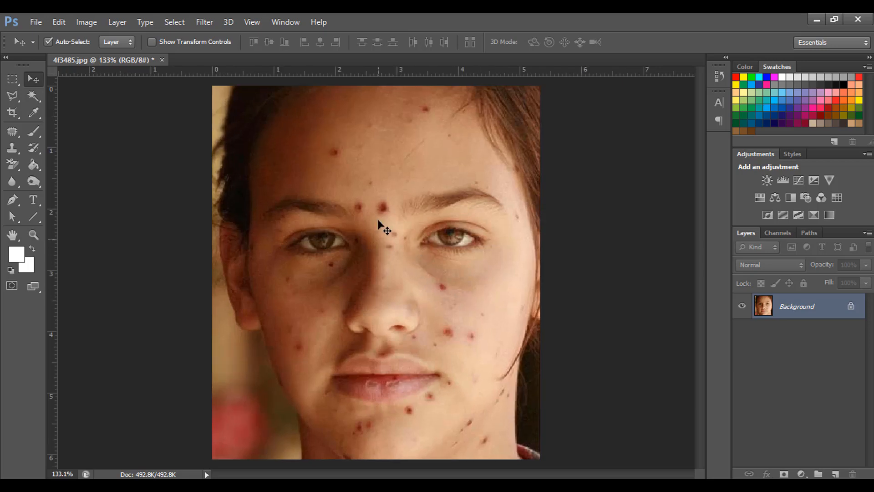
scroll(399, 175, up, 1)
click(12, 132)
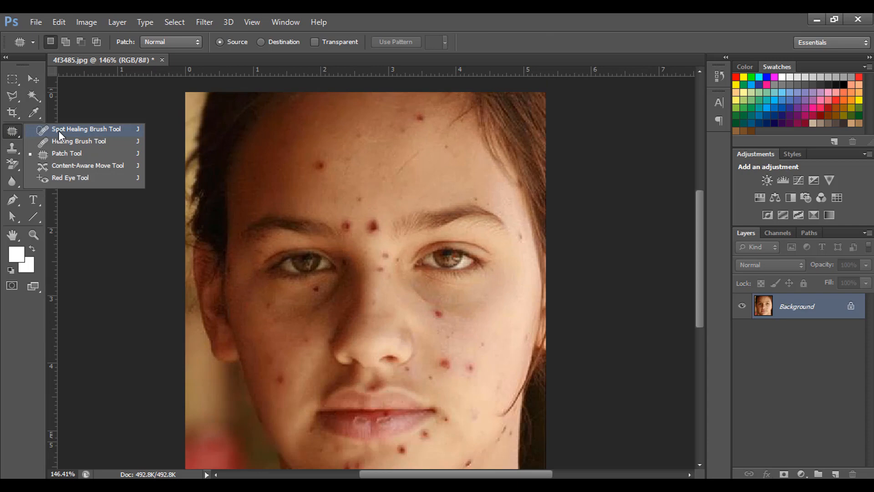
click(83, 129)
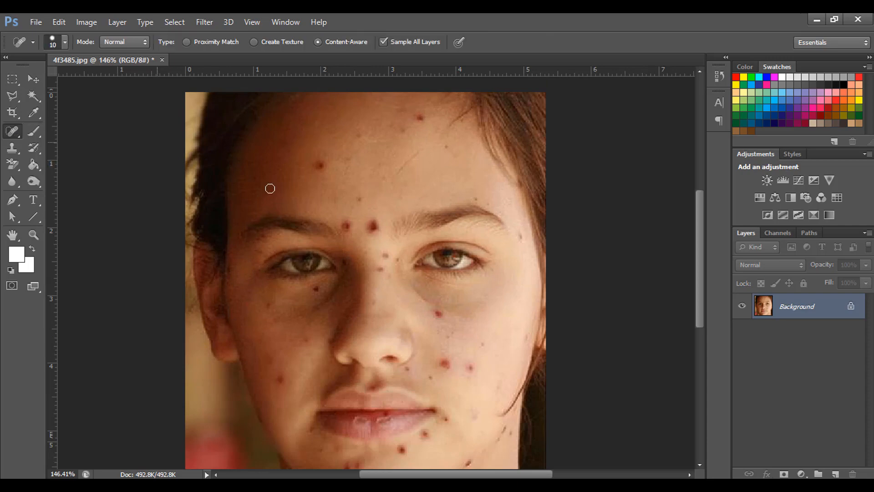
scroll(348, 189, up, 5)
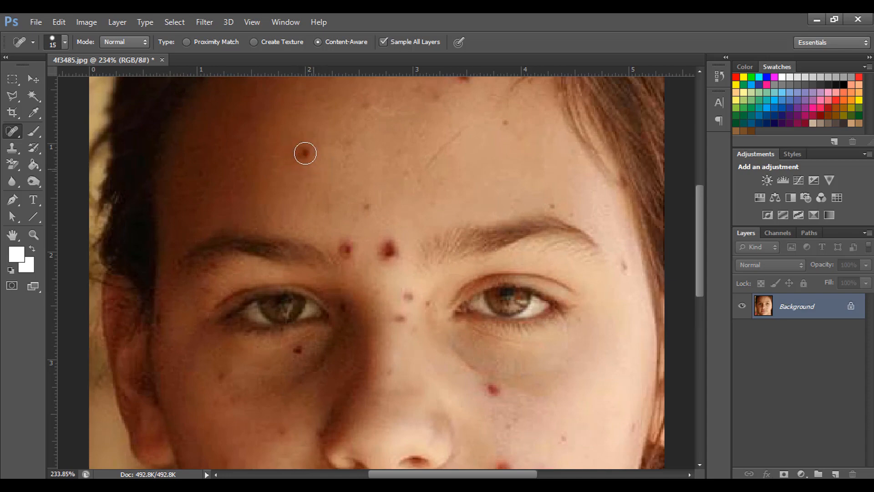
click(303, 155)
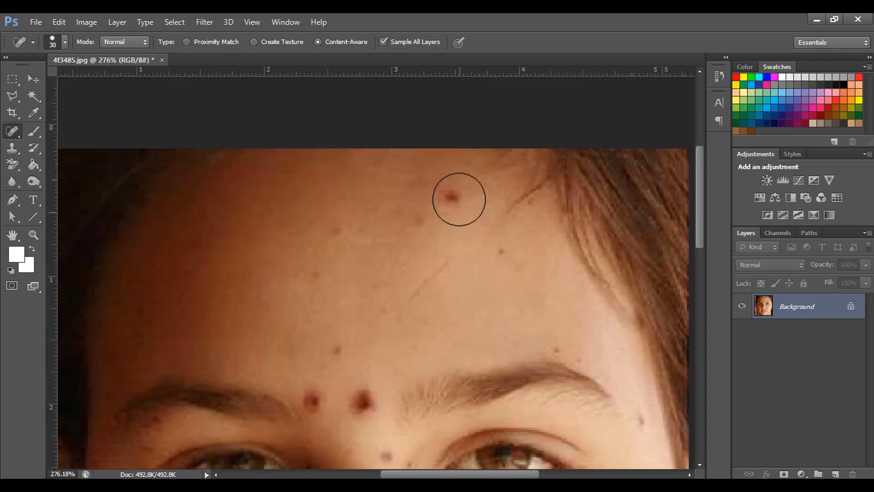
Heal the red spot near the hairline and the small blemishes above the sunlit eyebrow with a size 30 Spot Healing Brush
click(448, 195)
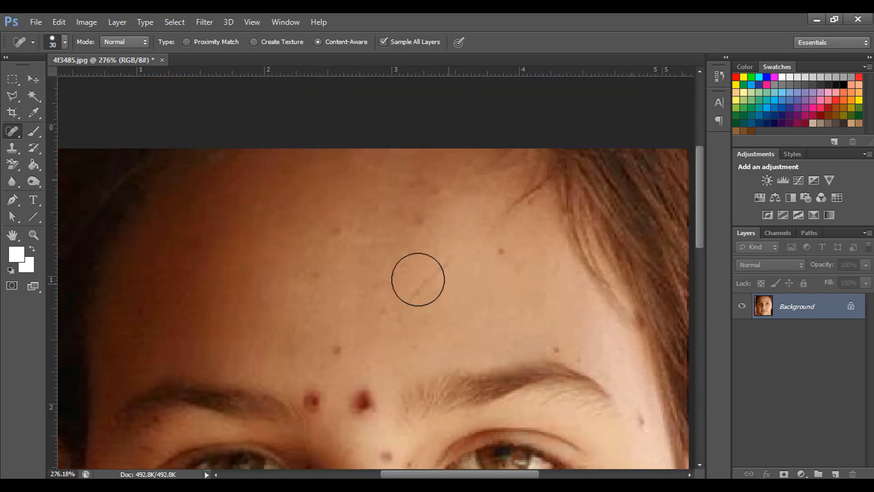
click(432, 188)
click(506, 248)
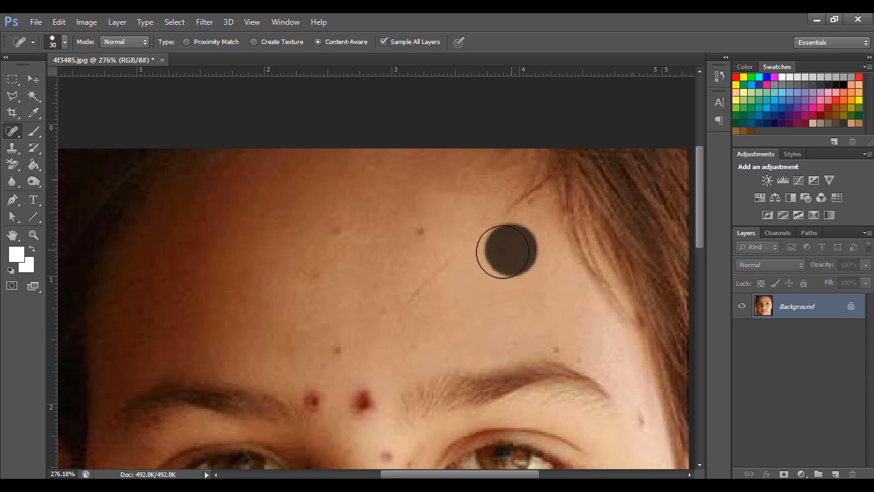
click(421, 227)
drag(558, 330, 607, 337)
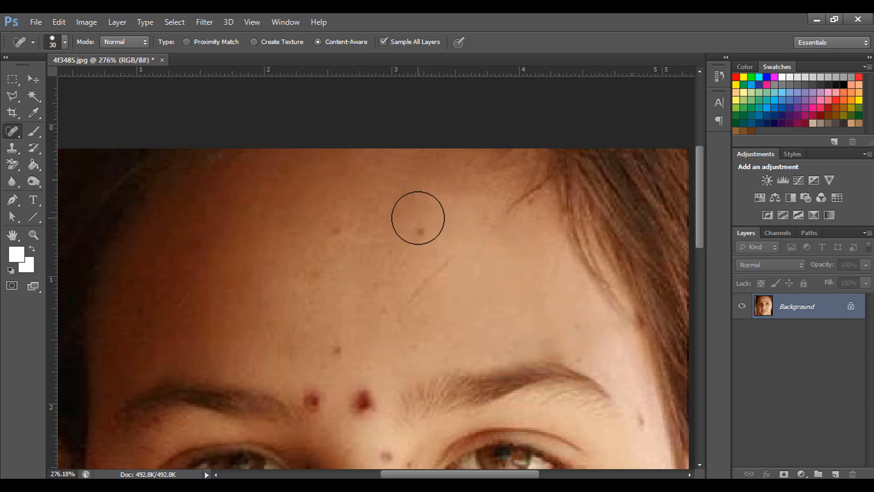
Heal the remaining small spots across the middle of the forehead with the Spot Healing Brush
click(326, 219)
click(416, 238)
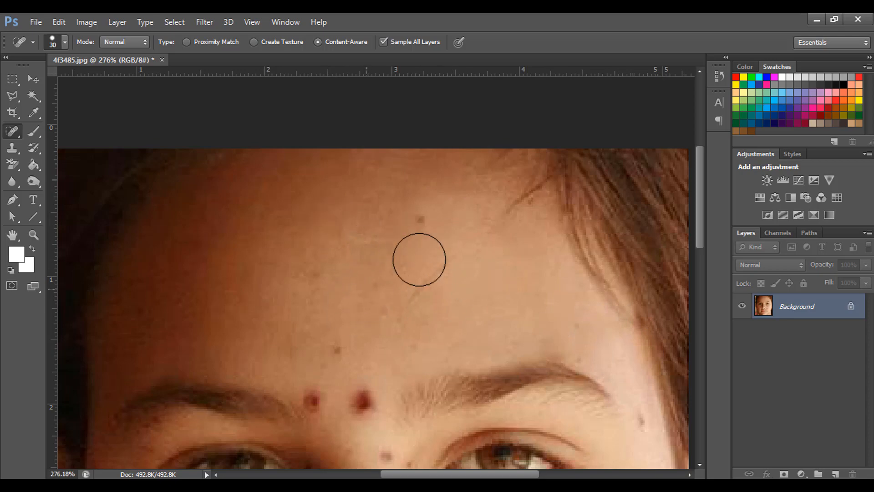
click(422, 231)
click(428, 240)
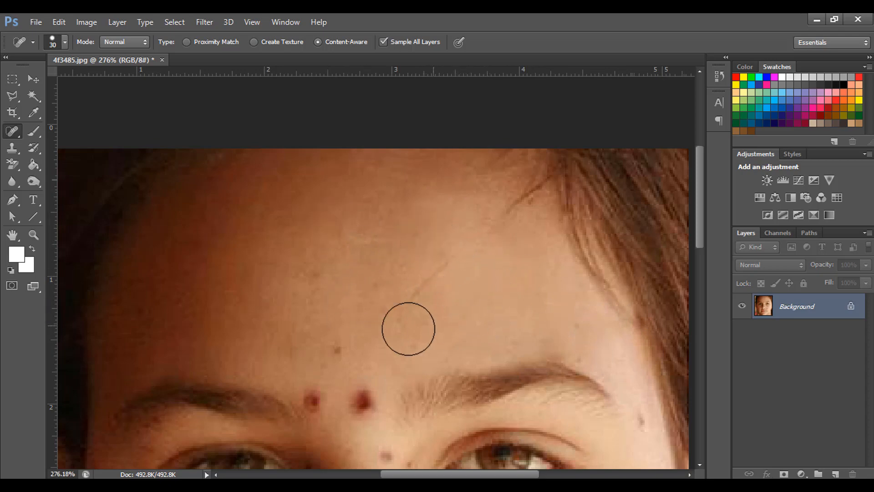
click(344, 344)
click(321, 272)
key(space)
mouse_move(426, 335)
mouse_down()
mouse_move(518, 268)
mouse_move(507, 310)
mouse_move(450, 214)
mouse_up()
scroll(405, 271, down, 3)
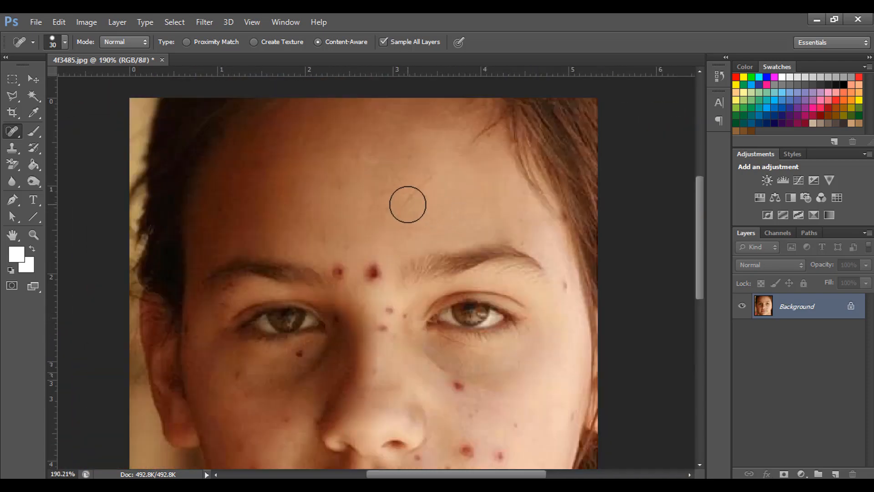
Switch to the Healing Brush Tool and zoom in on the red spots between the eyebrows
right_click(15, 132)
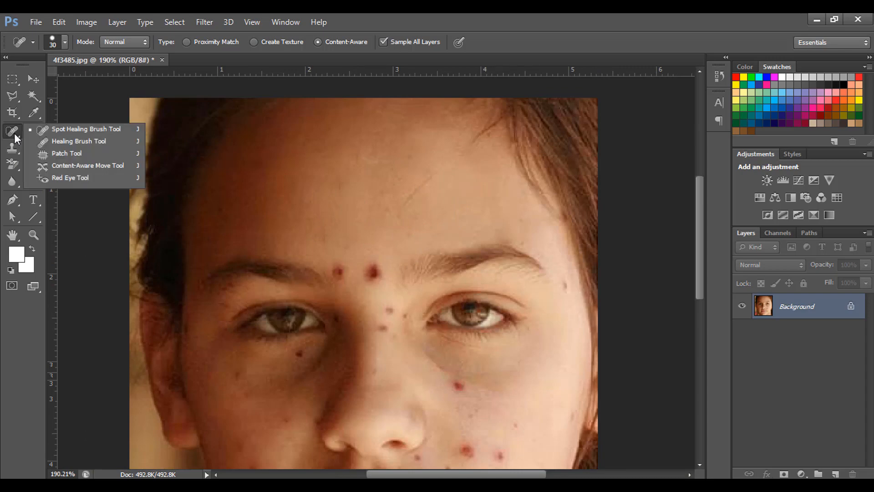
click(58, 144)
scroll(381, 242, up, 3)
mouse_move(413, 266)
mouse_down()
mouse_move(405, 174)
mouse_move(405, 247)
mouse_up()
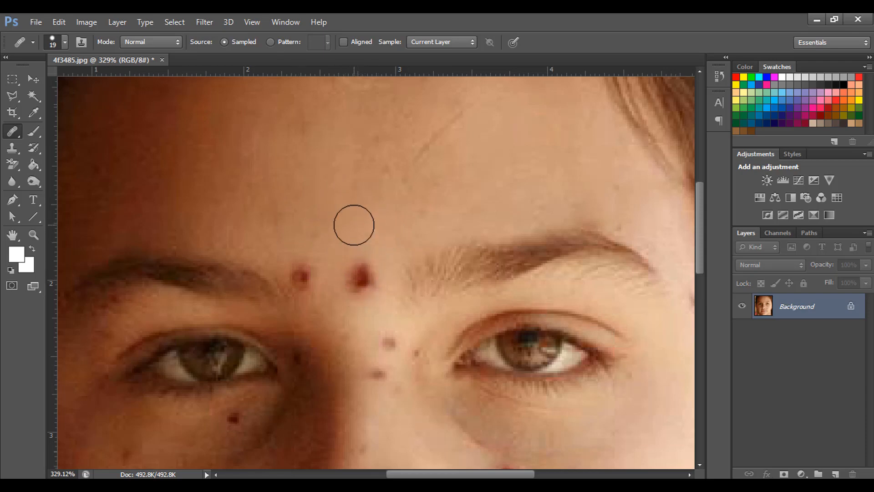
Try to heal the large red spot between the eyebrows without defining a source point
click(360, 277)
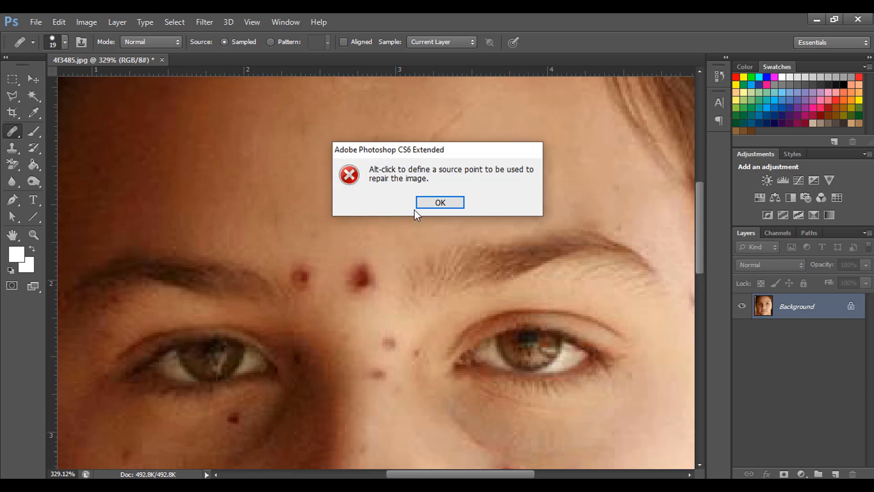
click(442, 203)
click(361, 274)
click(432, 205)
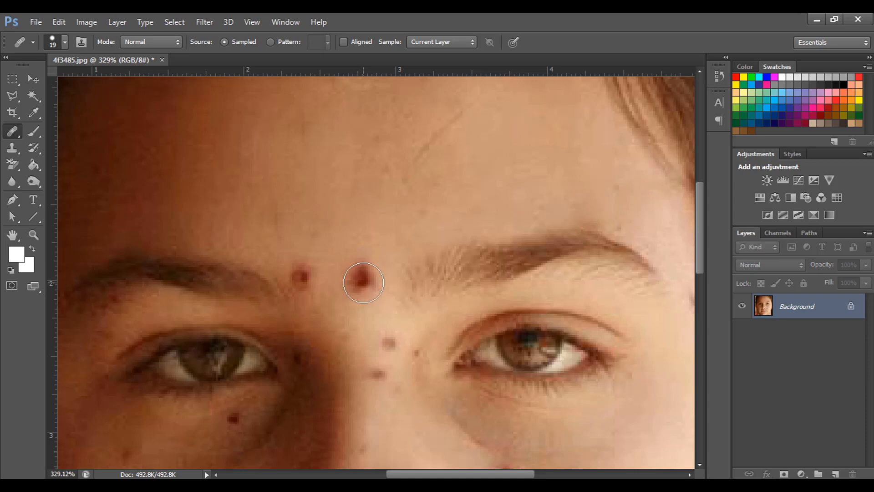
Set the Healing Brush size to 20 and sample clean skin just above the large red spot between the eyebrows
key(bracketright)
alt+click(354, 212)
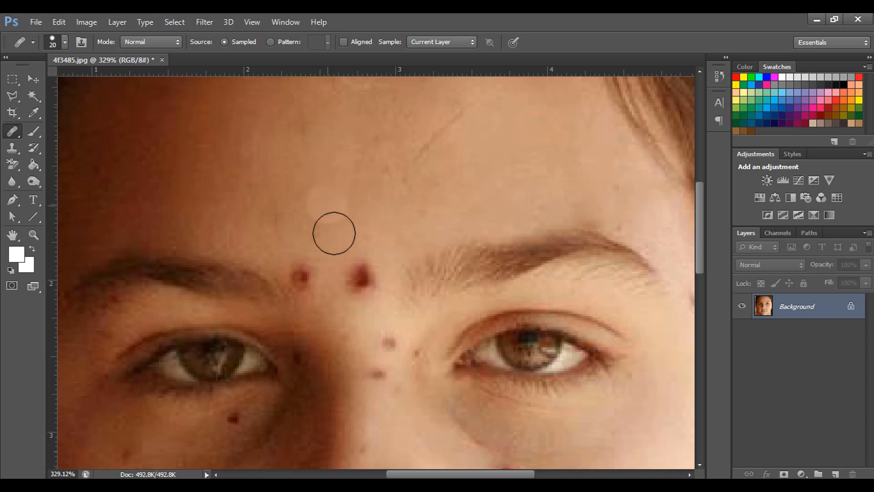
Try healing the large red spot between the eyebrows with the sampled skin, and undo the stroke
click(361, 278)
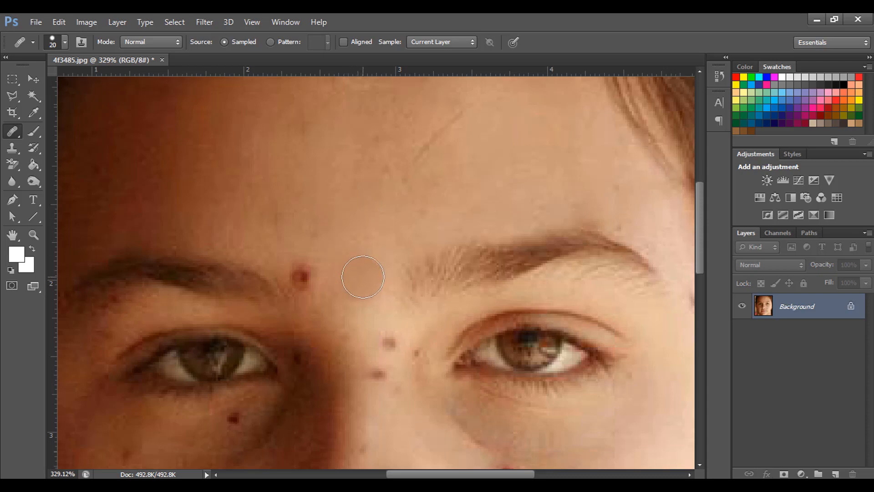
key(ctrl+z)
key(ctrl+z)
key(ctrl+z)
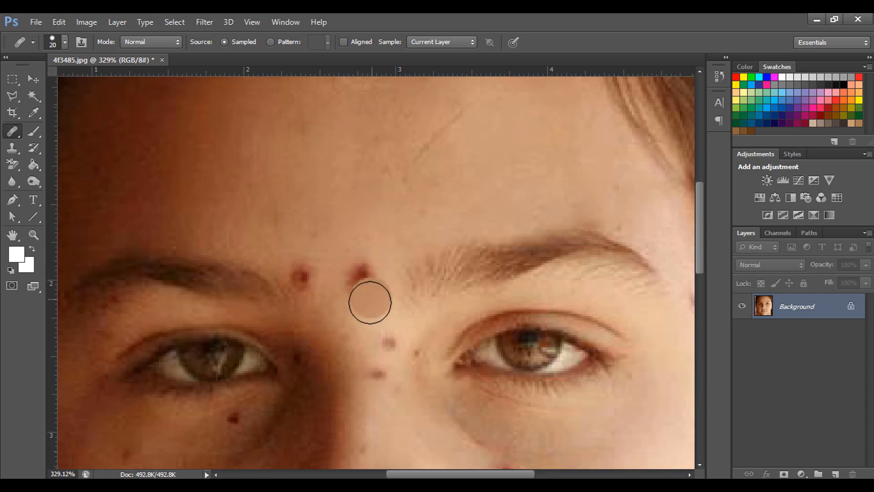
Heal the large and the smaller red spot between the eyebrows with the Healing Brush
click(364, 274)
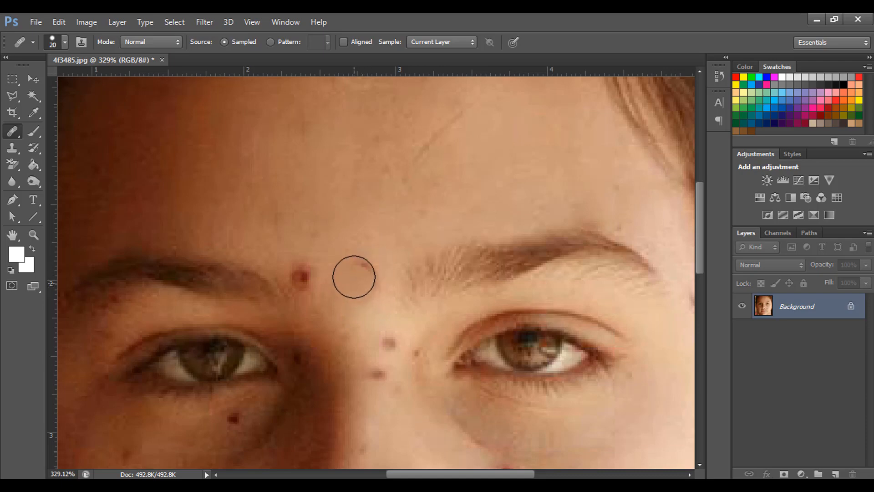
drag(354, 277, 363, 277)
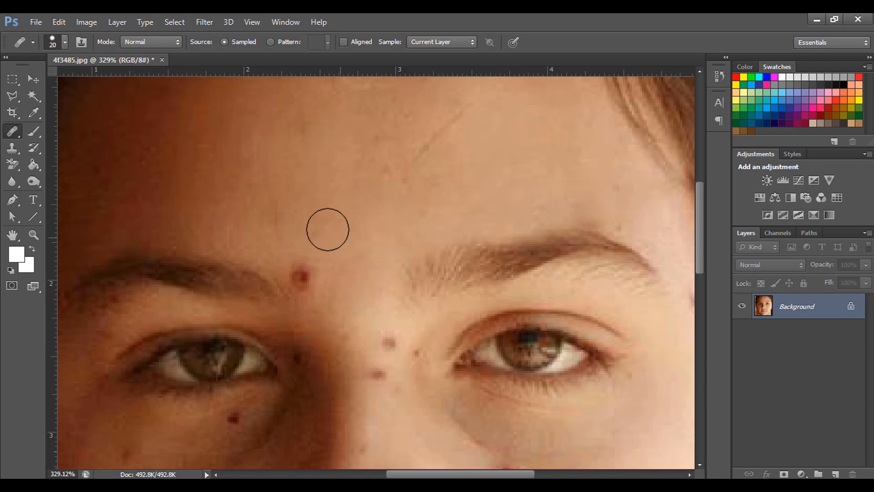
click(300, 275)
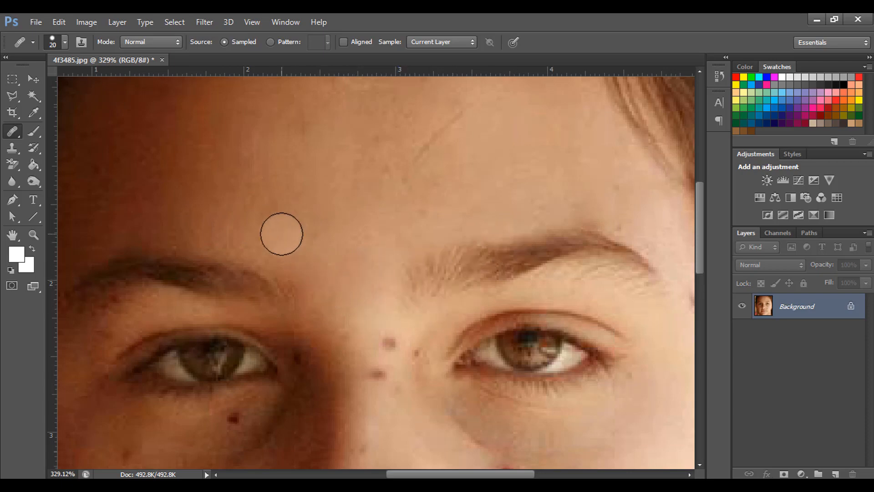
Reduce the Healing Brush size to 8 and heal the uppermost small spot on the bridge of the nose
scroll(411, 341, up, 2)
drag(434, 391, 451, 237)
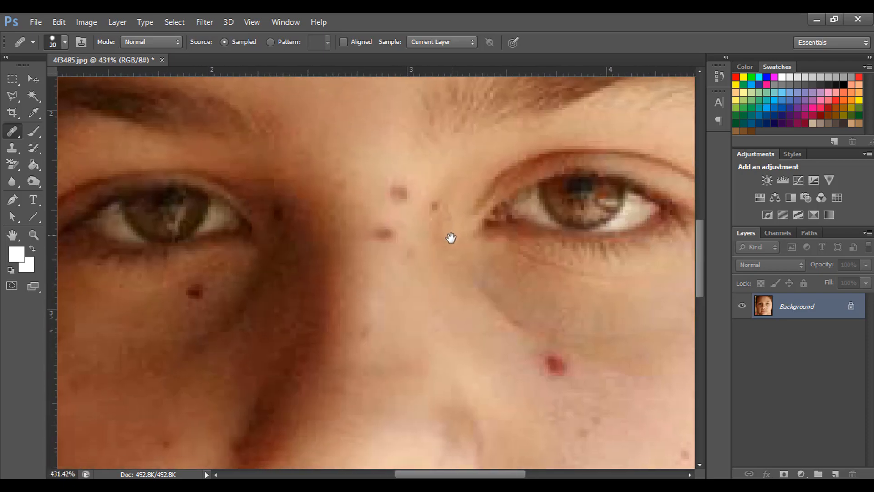
key(bracketleft)
key(bracketleft)
key(bracketleft)
key(bracketleft)
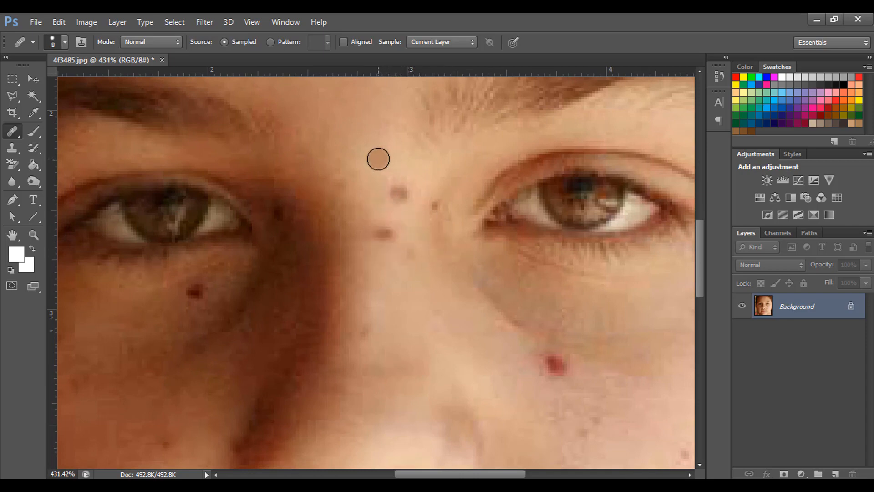
click(395, 190)
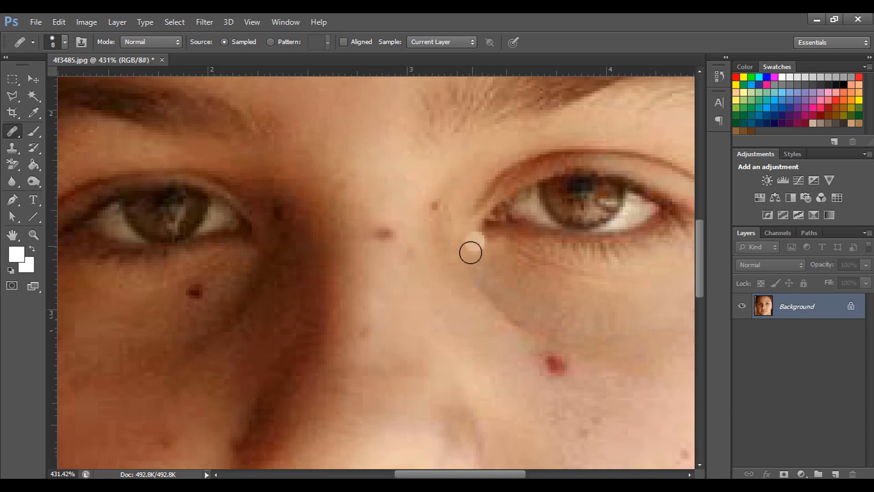
Heal the two remaining small spots on the bridge of the nose, sampling clean skin beside them
click(474, 236)
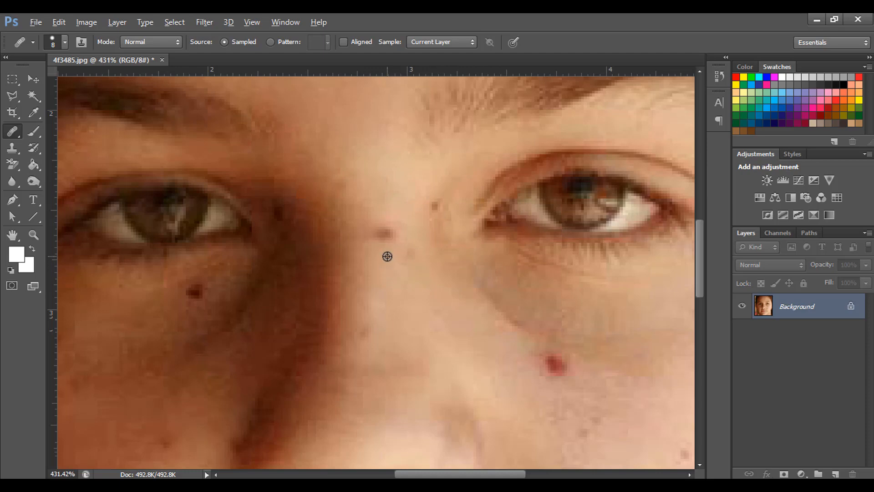
click(382, 231)
alt+click(444, 188)
click(434, 207)
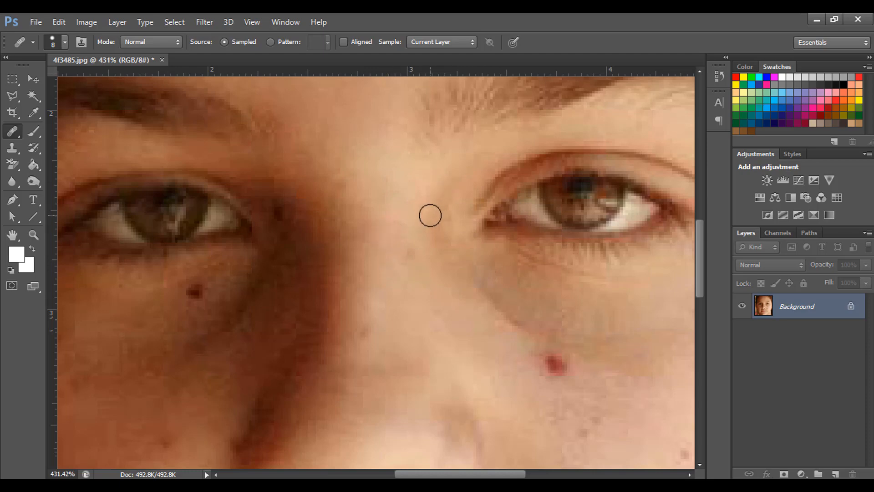
Patch the red spot below the sunlit eye with nearby clean skin using the Patch Tool, and deselect the area
scroll(413, 273, down, 3)
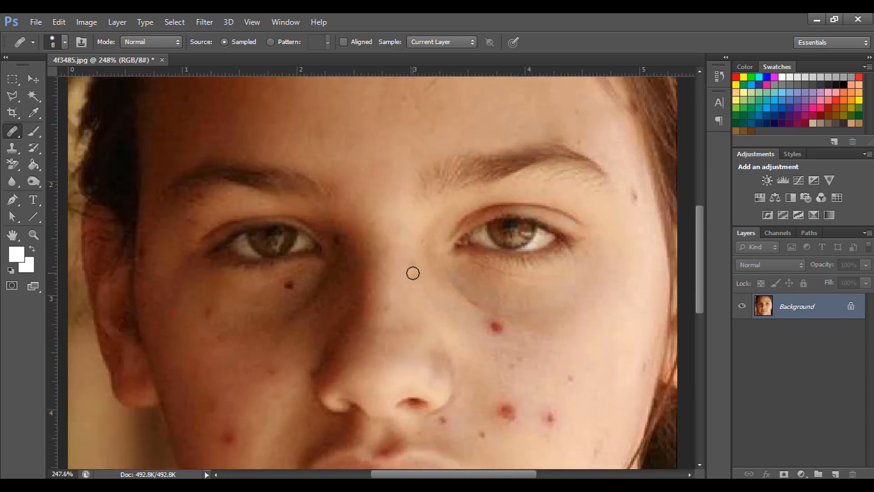
scroll(422, 272, down, 1)
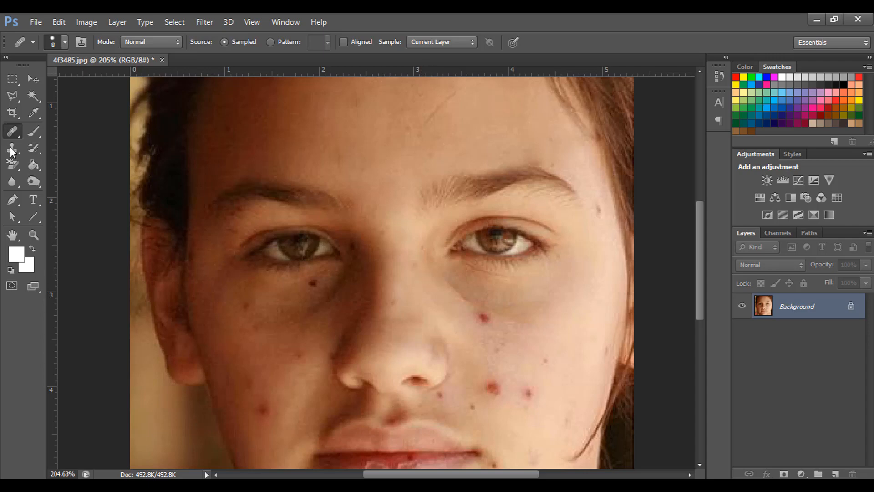
right_click(12, 132)
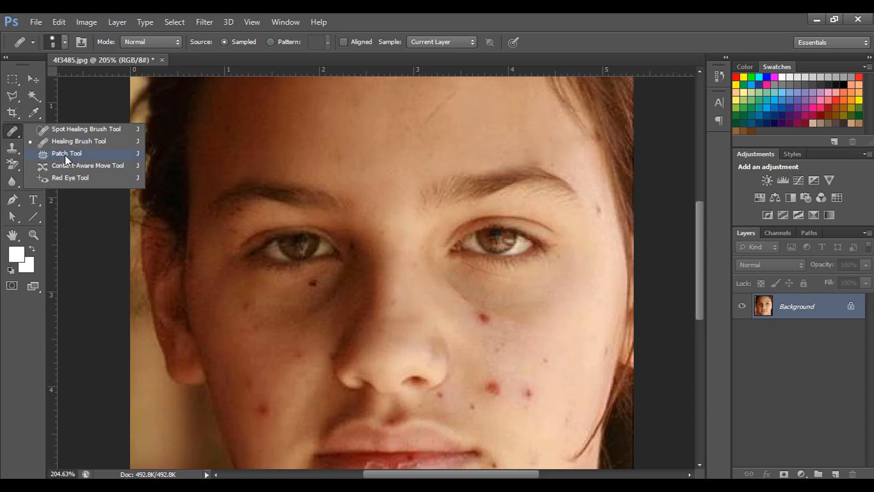
click(65, 154)
scroll(517, 316, up, 2)
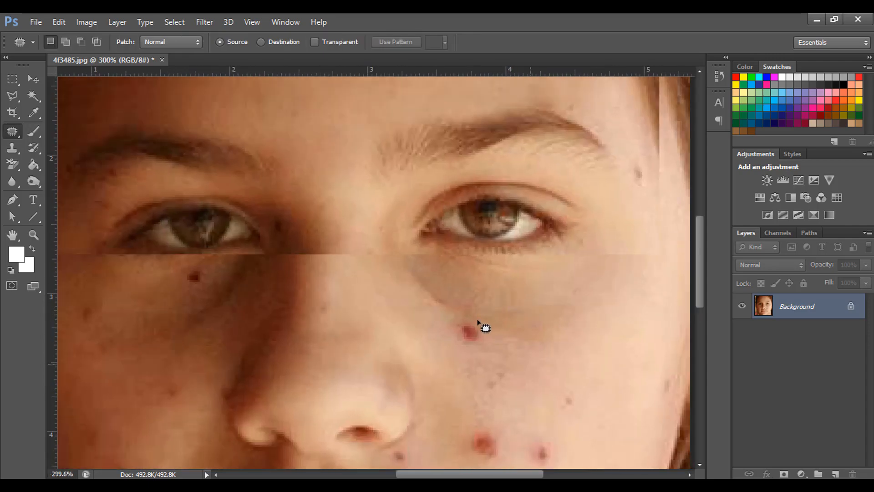
scroll(483, 324, down, 1)
scroll(482, 378, down, 2)
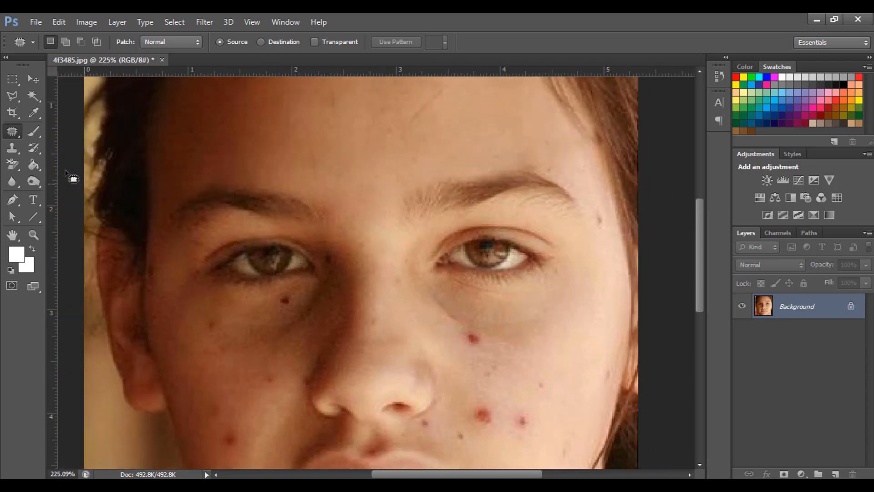
scroll(500, 364, down, 3)
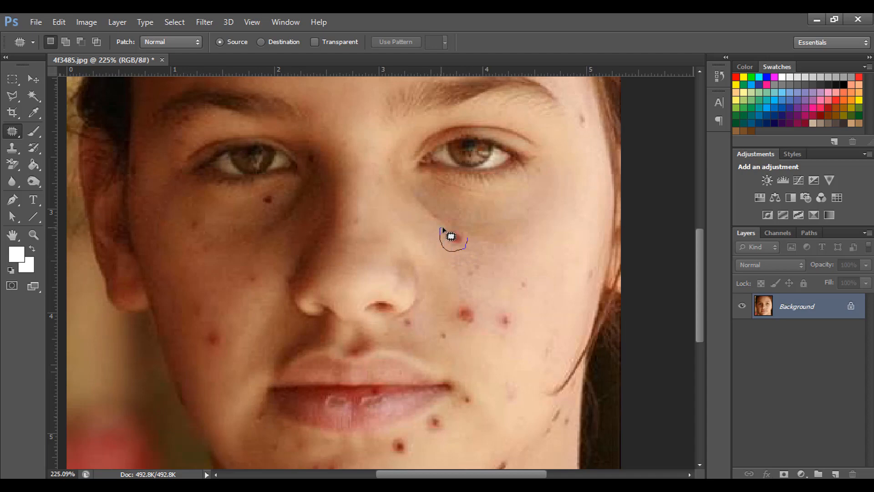
drag(469, 239, 478, 265)
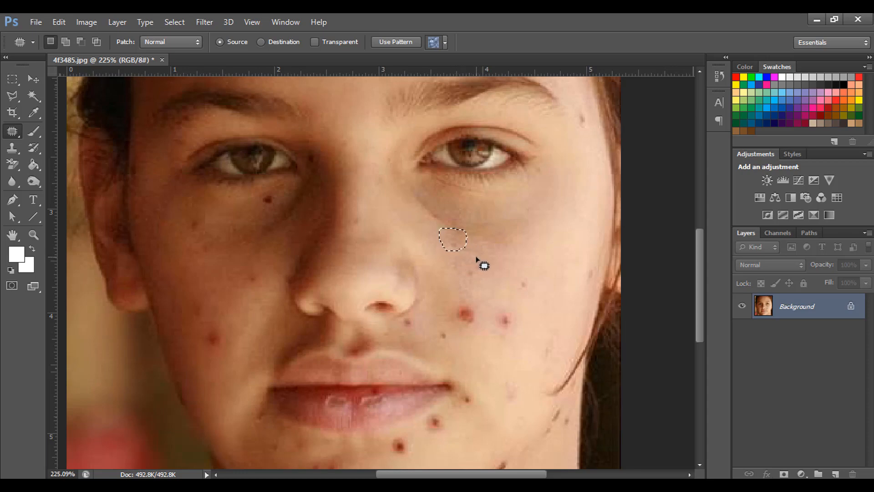
key(ctrl+d)
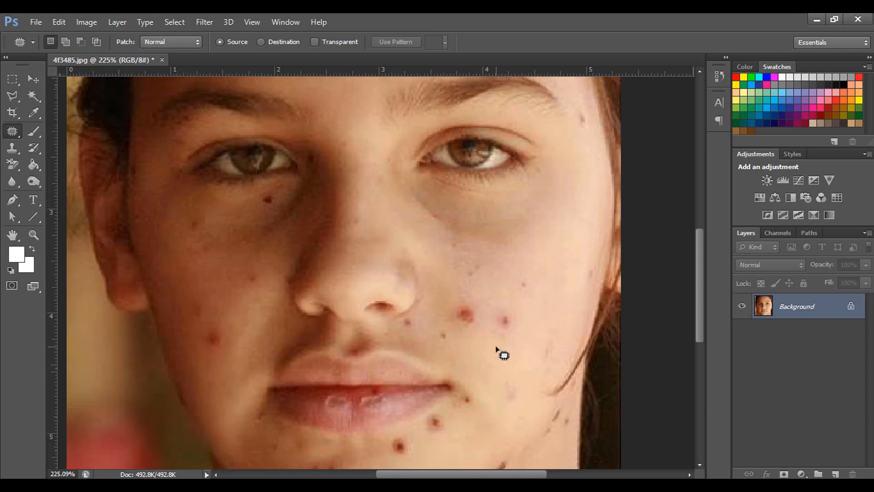
Patch the outer of the two red spots on the sunlit cheek beside the nose with clean skin
scroll(506, 353, up, 1)
mouse_move(516, 301)
mouse_down()
mouse_move(514, 332)
mouse_move(498, 331)
mouse_move(493, 317)
mouse_move(512, 299)
mouse_move(515, 318)
mouse_move(541, 309)
mouse_up()
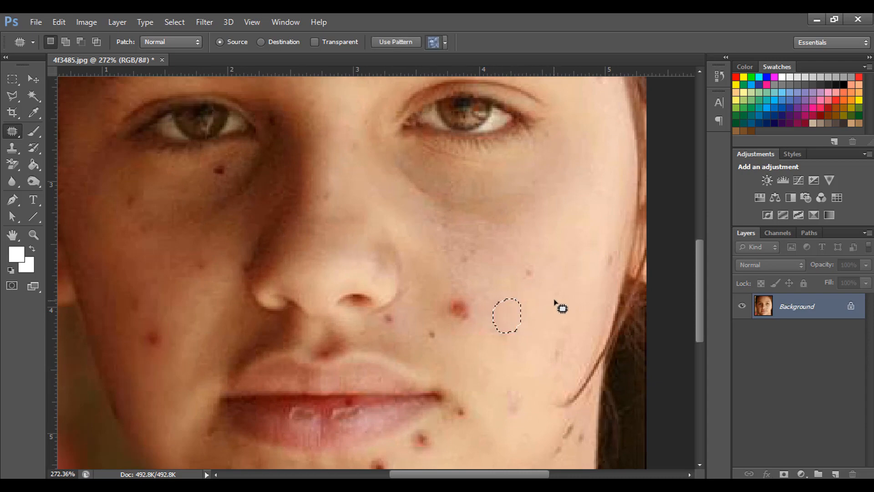
Patch the remaining red spot on the sunlit cheek beside the nose with clean skin and deselect the area
key(ctrl+d)
mouse_move(477, 302)
mouse_down()
mouse_move(459, 326)
mouse_move(435, 315)
mouse_move(453, 292)
mouse_move(473, 295)
mouse_move(494, 291)
mouse_up()
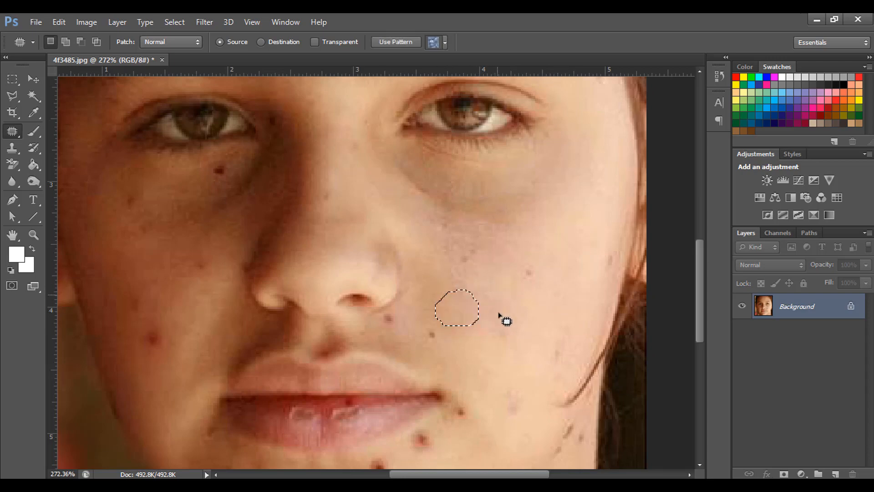
key(ctrl+d)
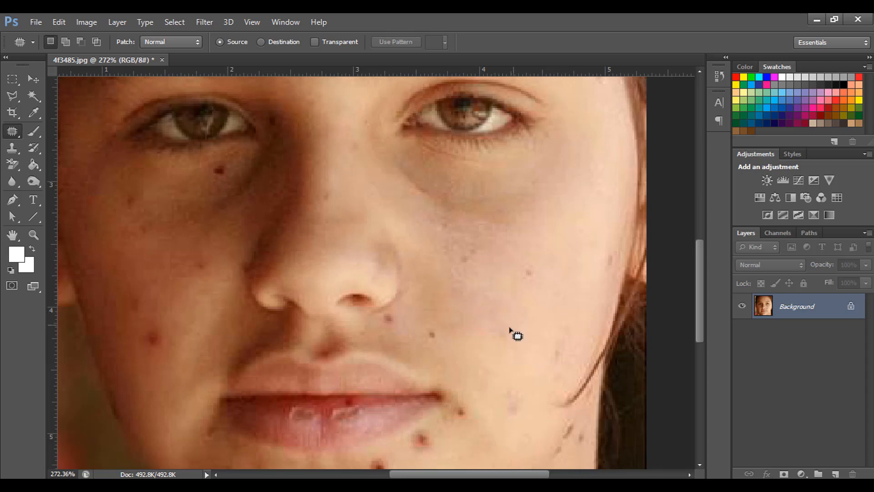
Relocate the large red spot on the chin to nearby skin using the Content-Aware Move Tool, and deselect it
click(24, 134)
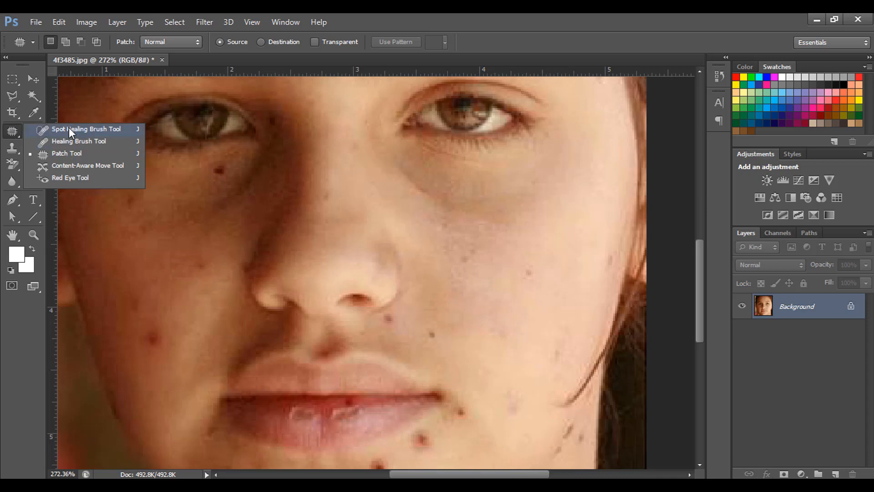
click(61, 166)
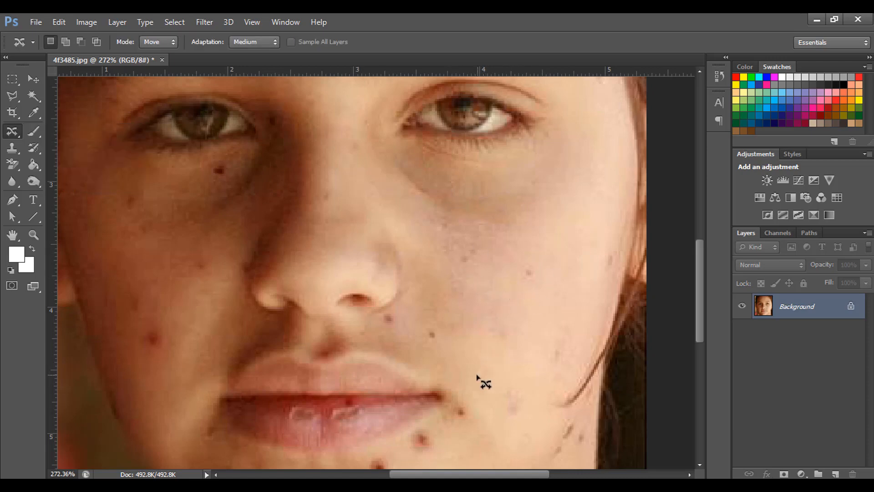
drag(499, 390, 487, 233)
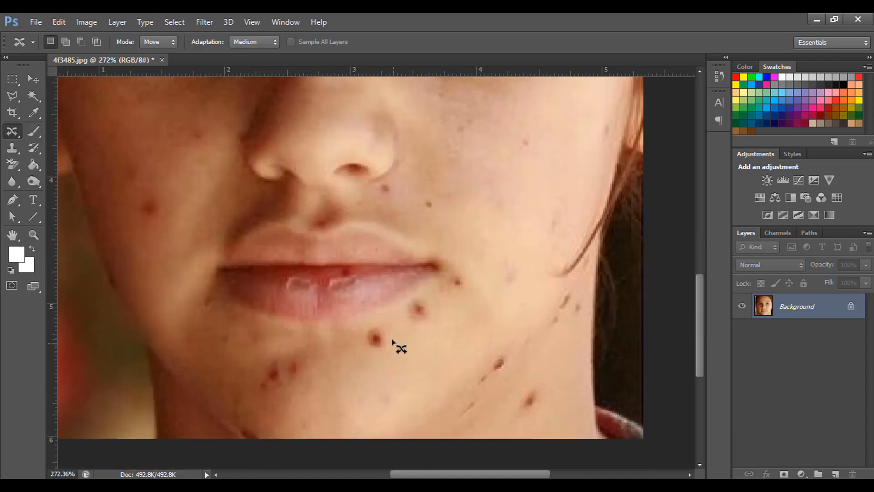
mouse_move(392, 336)
mouse_down()
mouse_move(370, 353)
mouse_move(364, 329)
mouse_move(379, 323)
mouse_move(415, 346)
mouse_move(439, 345)
mouse_move(435, 356)
mouse_move(457, 354)
mouse_move(444, 374)
mouse_move(420, 376)
mouse_move(411, 350)
mouse_move(436, 335)
mouse_move(458, 337)
mouse_up()
key(ctrl+d)
drag(450, 364, 387, 386)
key(ctrl+d)
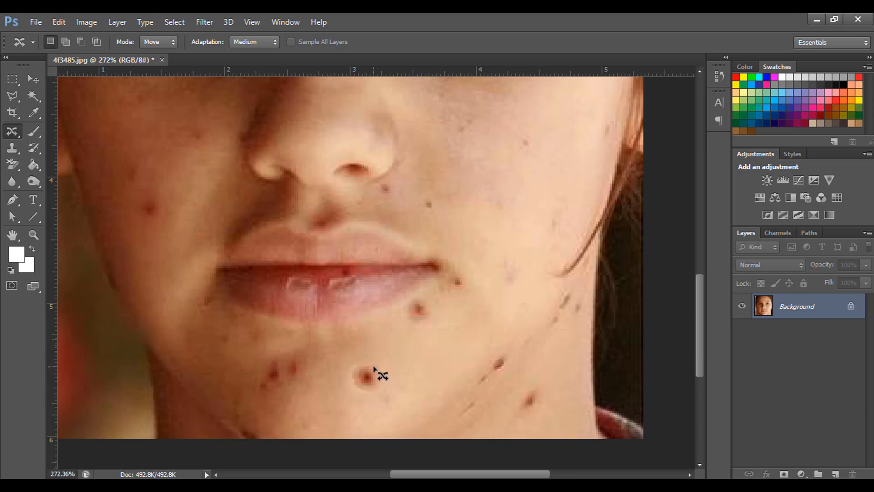
Outline the relocated red spot on the chin, remove it with the Fill command, and deselect the area
mouse_move(412, 355)
mouse_down()
mouse_move(418, 387)
mouse_move(390, 370)
mouse_move(371, 394)
mouse_move(348, 383)
mouse_move(359, 359)
mouse_move(374, 360)
mouse_up()
click(60, 22)
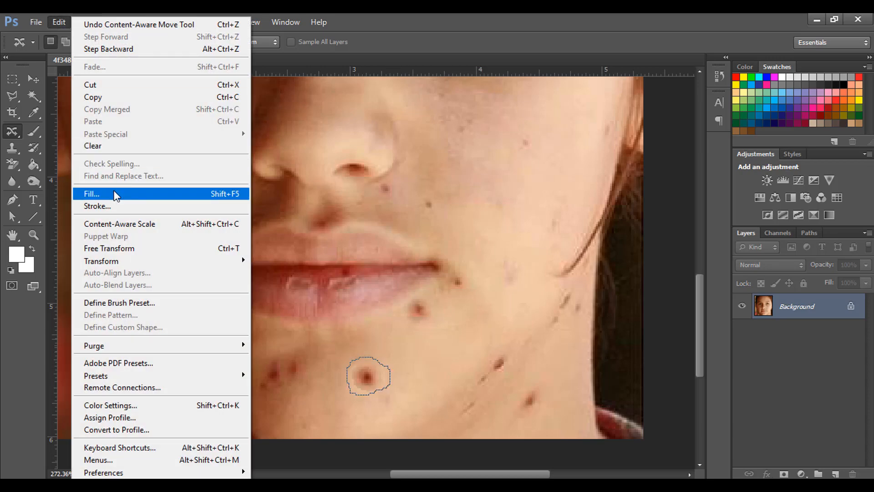
click(113, 195)
click(598, 169)
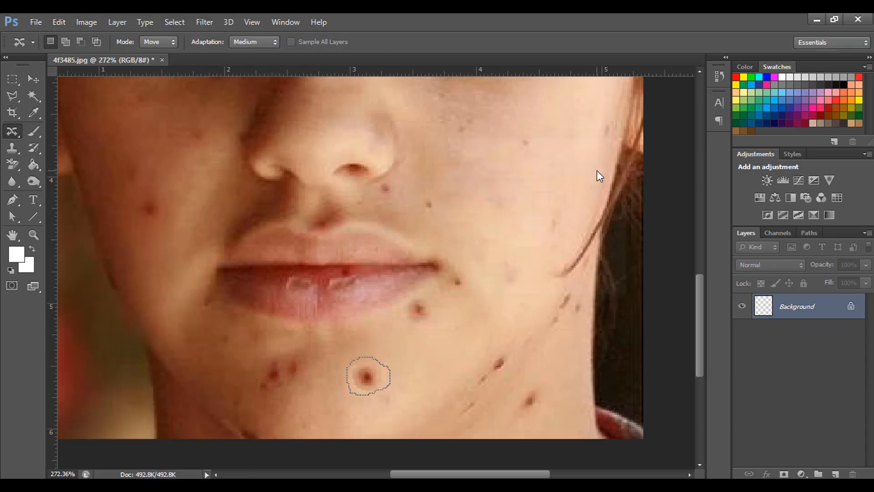
key(ctrl+d)
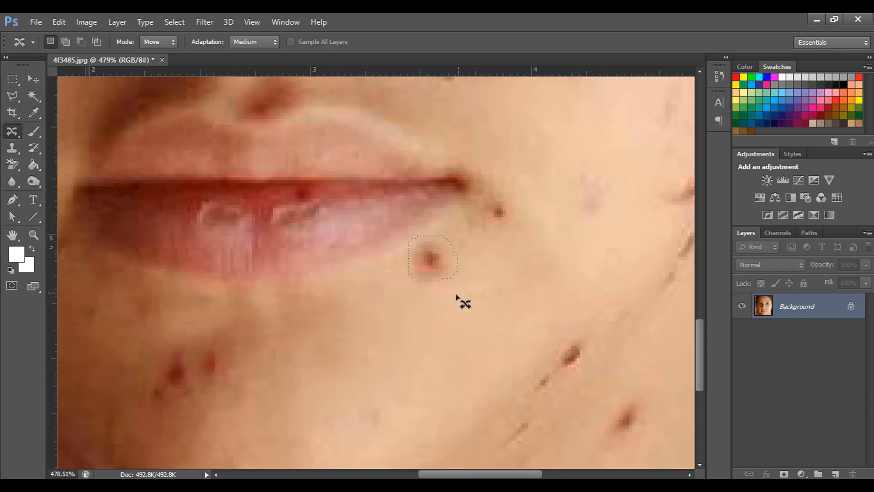
Outline the red spot below the sunlit corner of the mouth and fill it with Content-Aware at 100% opacity
click(457, 295)
mouse_move(449, 241)
mouse_down()
mouse_move(459, 275)
mouse_move(427, 286)
mouse_move(411, 264)
mouse_move(412, 245)
mouse_move(450, 243)
mouse_up()
click(59, 21)
click(91, 190)
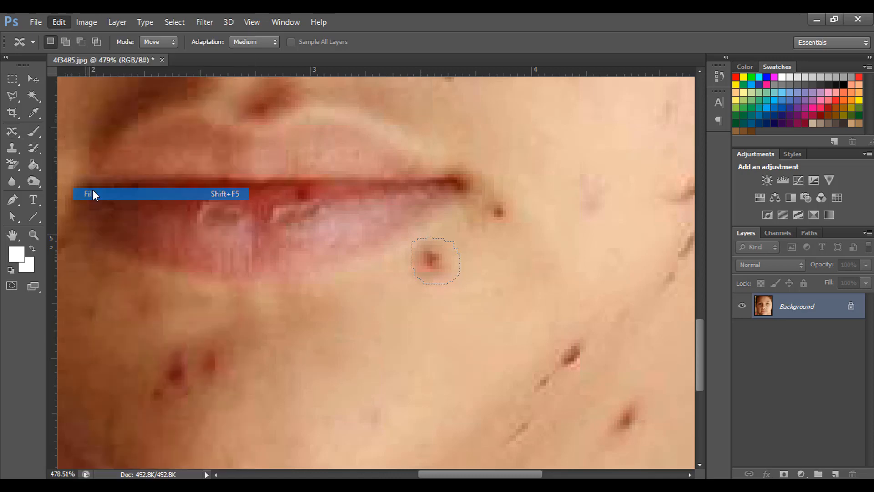
drag(539, 145, 640, 144)
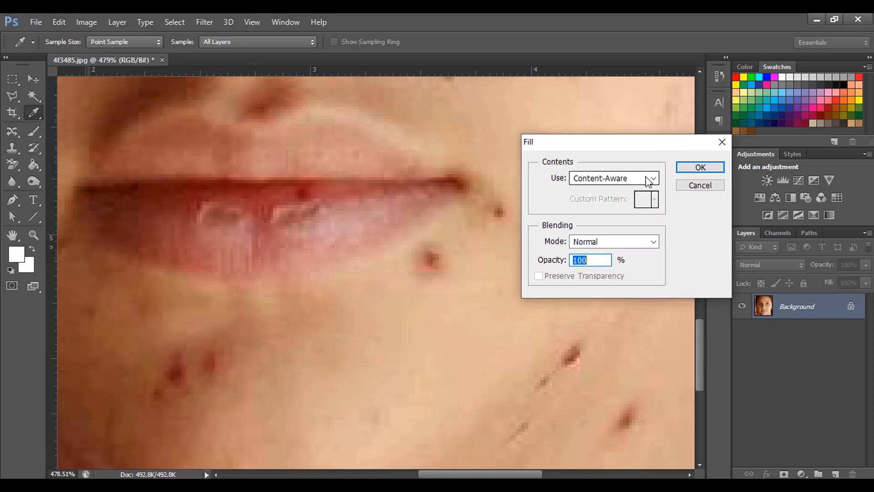
click(700, 167)
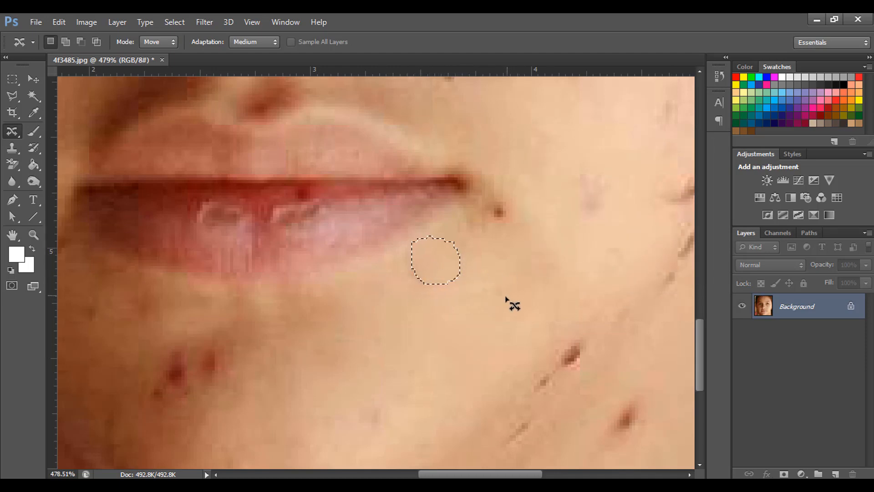
Cover the brown spot beside the sunlit corner of the mouth with adjacent clean skin using the Clone Stamp Tool
scroll(437, 332, down, 5)
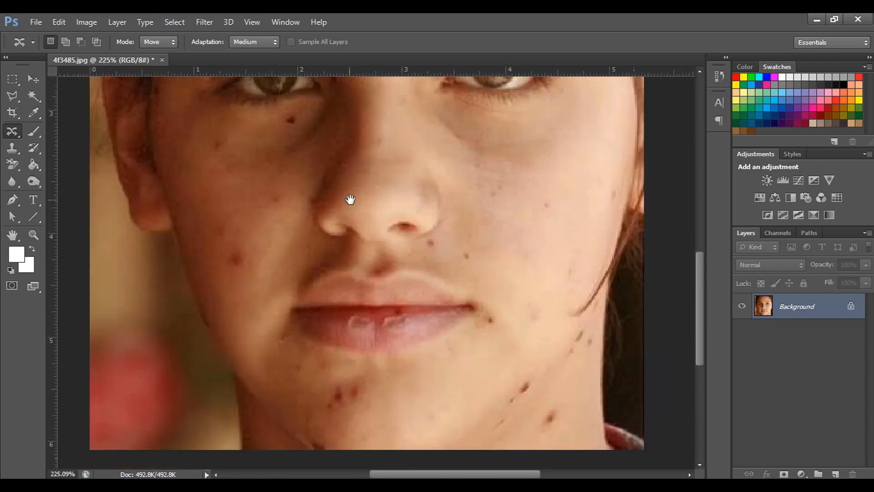
mouse_move(352, 197)
mouse_down()
mouse_move(417, 290)
mouse_move(368, 257)
mouse_up()
click(26, 147)
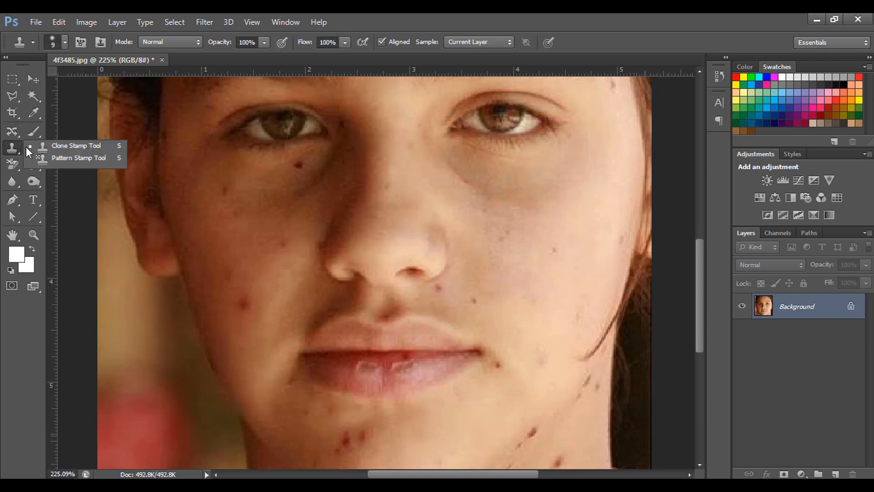
click(76, 146)
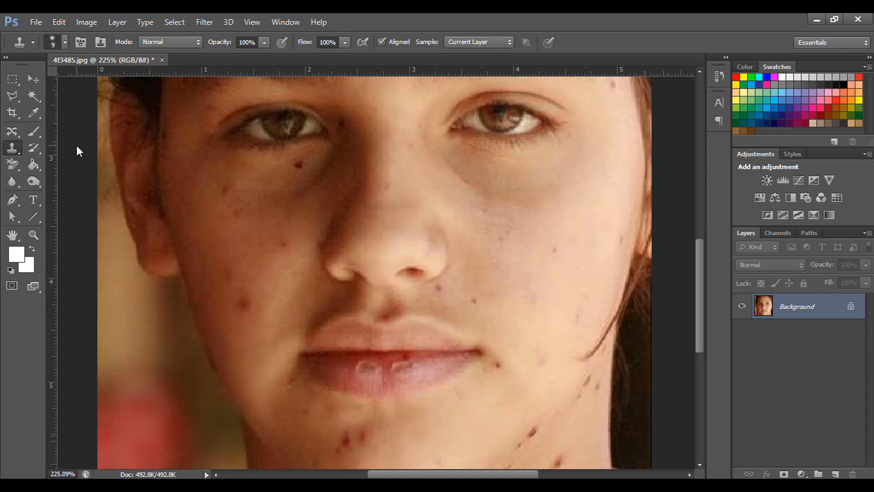
scroll(536, 352, up, 3)
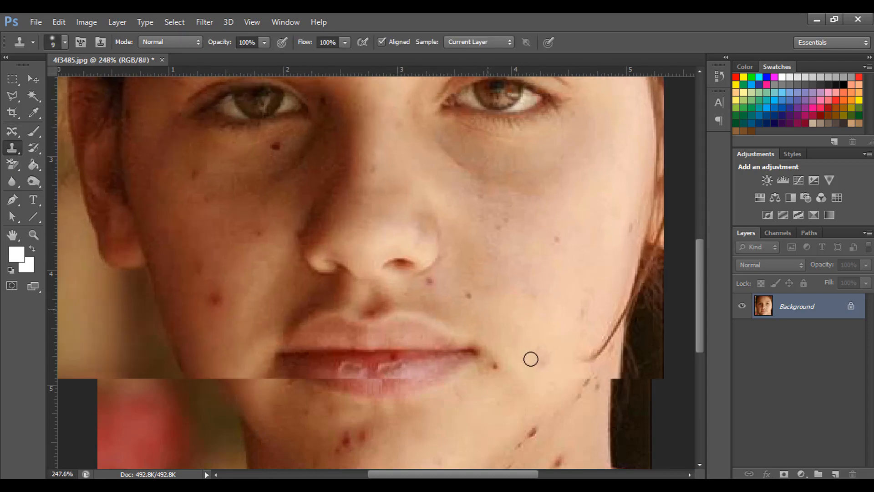
mouse_move(531, 361)
mouse_down()
mouse_move(526, 196)
mouse_move(523, 261)
mouse_up()
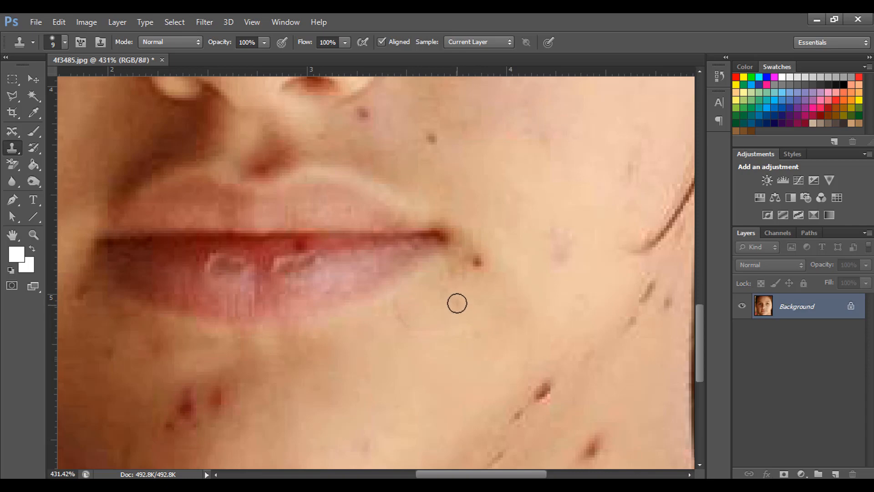
alt+click(503, 254)
click(485, 259)
click(478, 262)
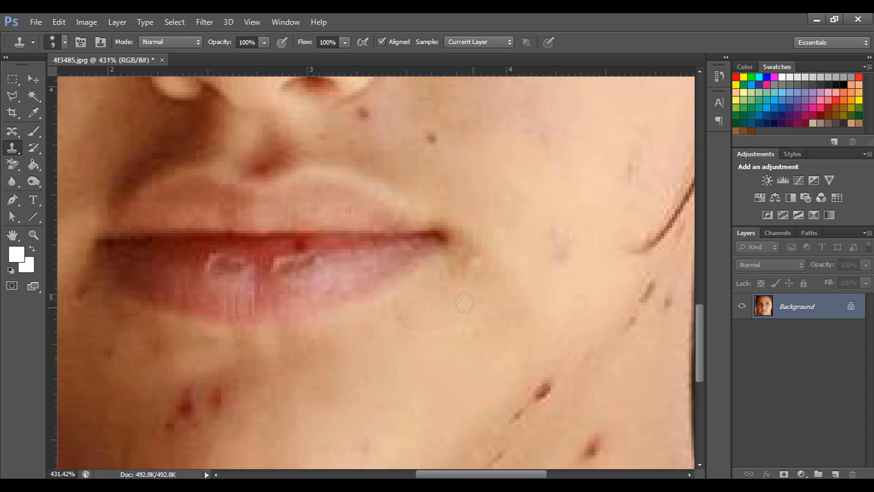
Blend the cloned patch and dark skin beside the mouth corner, sampling clean skin just below it
alt+click(457, 281)
mouse_move(461, 271)
mouse_down()
mouse_move(480, 259)
mouse_move(474, 252)
mouse_up()
alt+click(472, 309)
alt+click(471, 302)
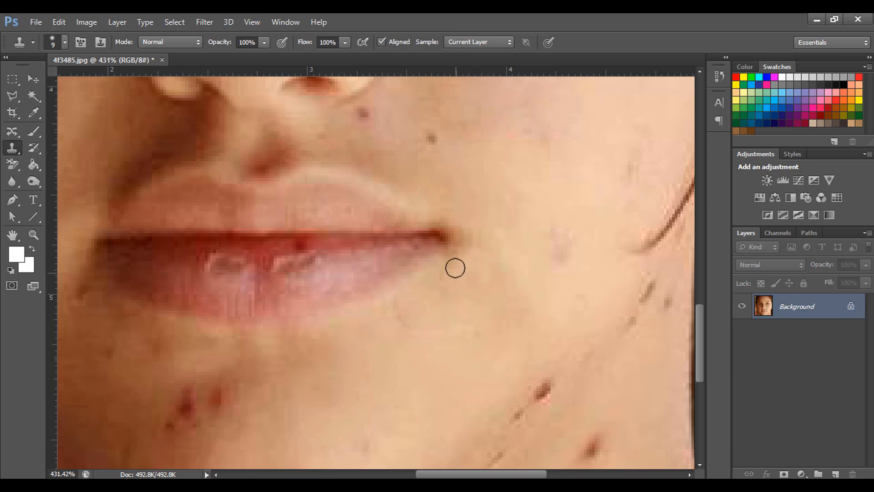
Clone clean skin over the red spots on the shaded chin, setting the Clone Stamp opacity to 53% and flow to 72%
drag(384, 363, 454, 258)
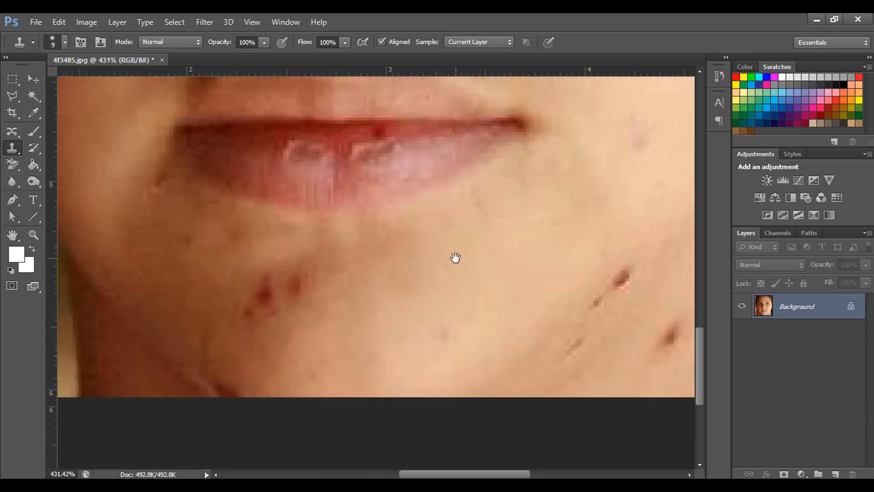
click(262, 42)
click(345, 42)
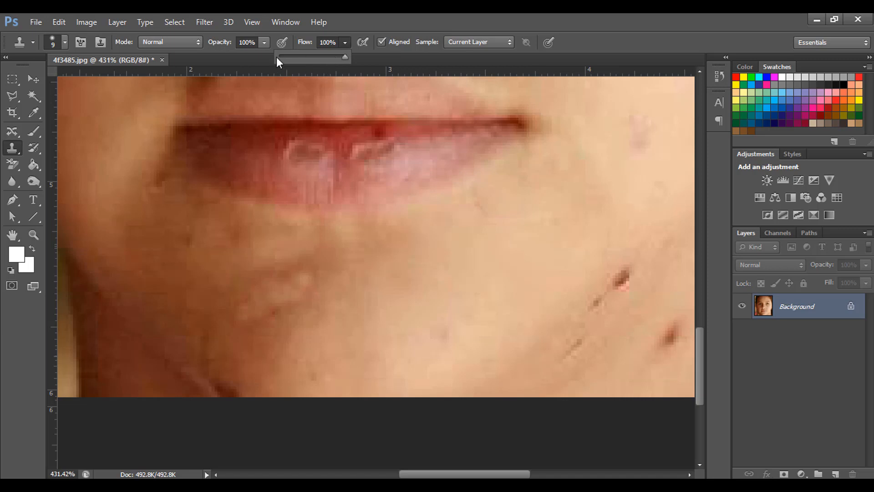
click(264, 43)
click(344, 42)
click(264, 41)
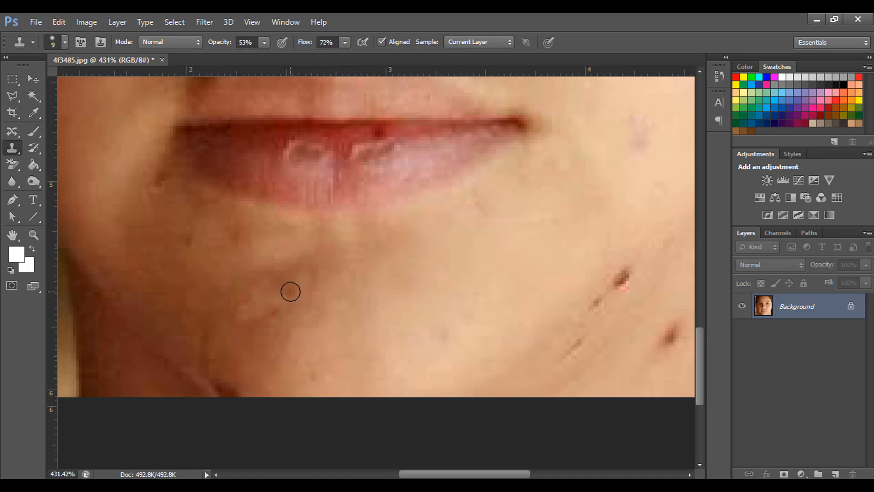
scroll(291, 291, down, 6)
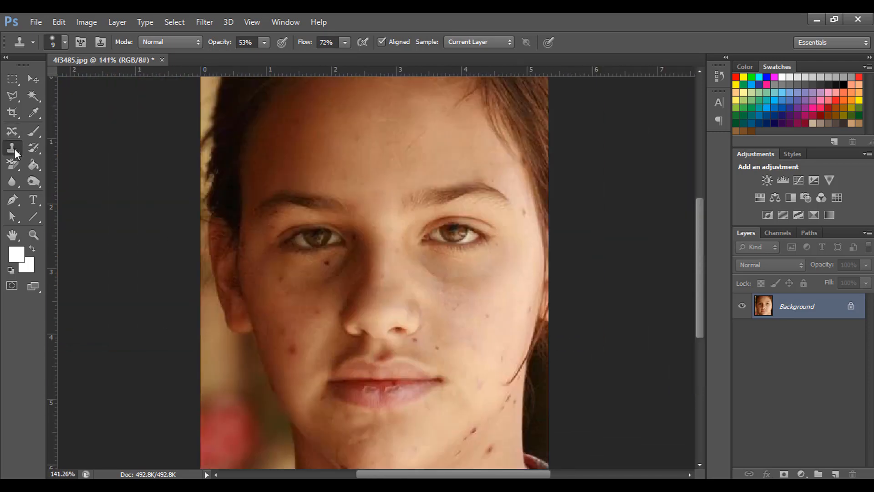
click(15, 154)
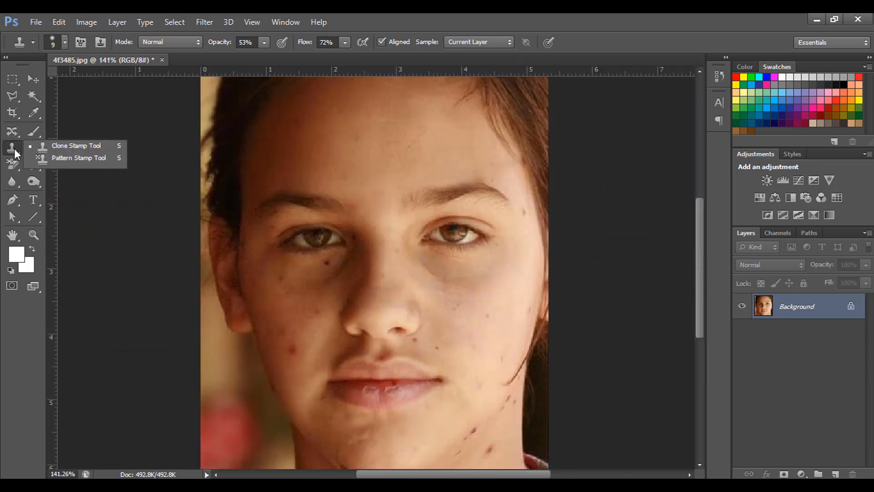
click(15, 154)
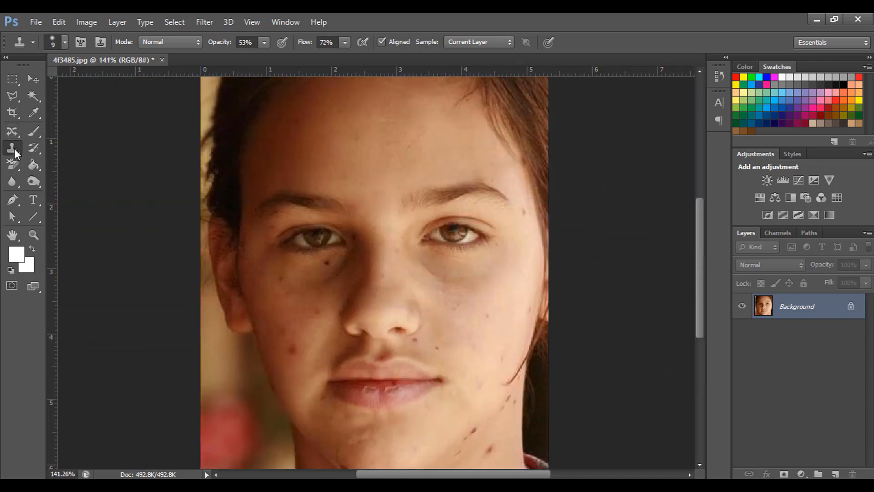